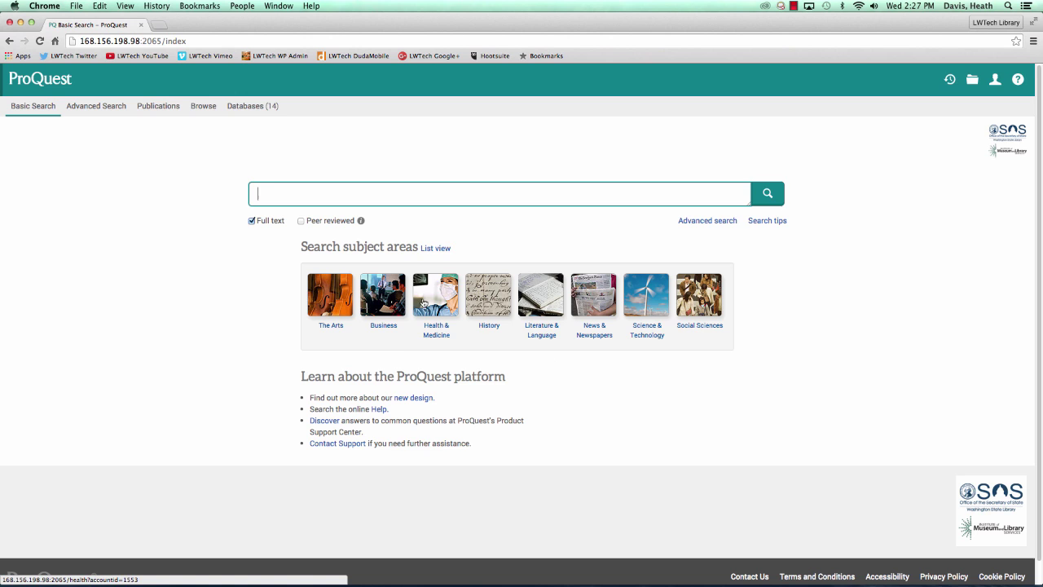
Step: Run a basic search for "medical ethics" limited to full text
mouse_move(418, 303)
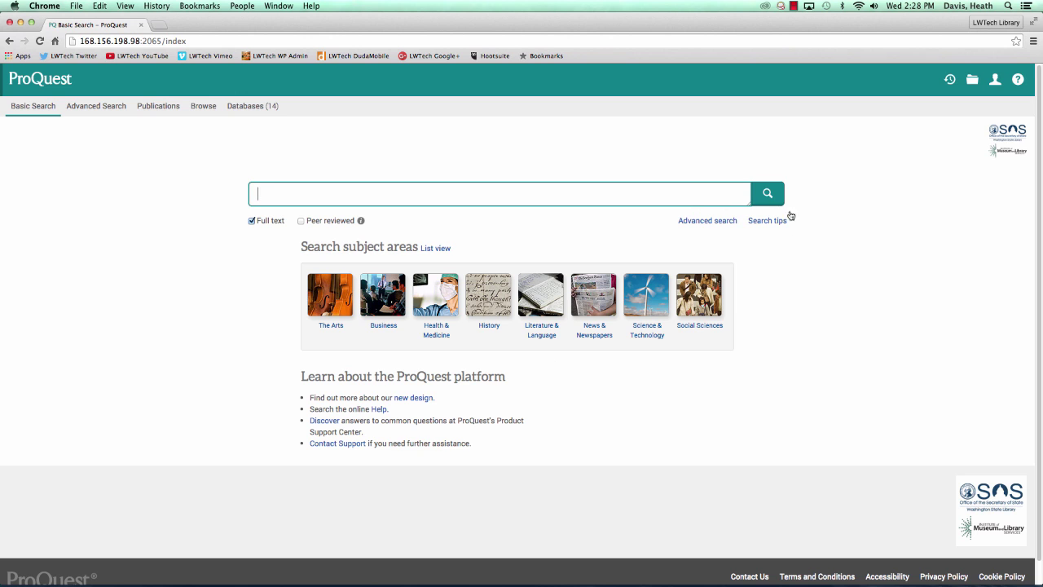
text(medical ethics)
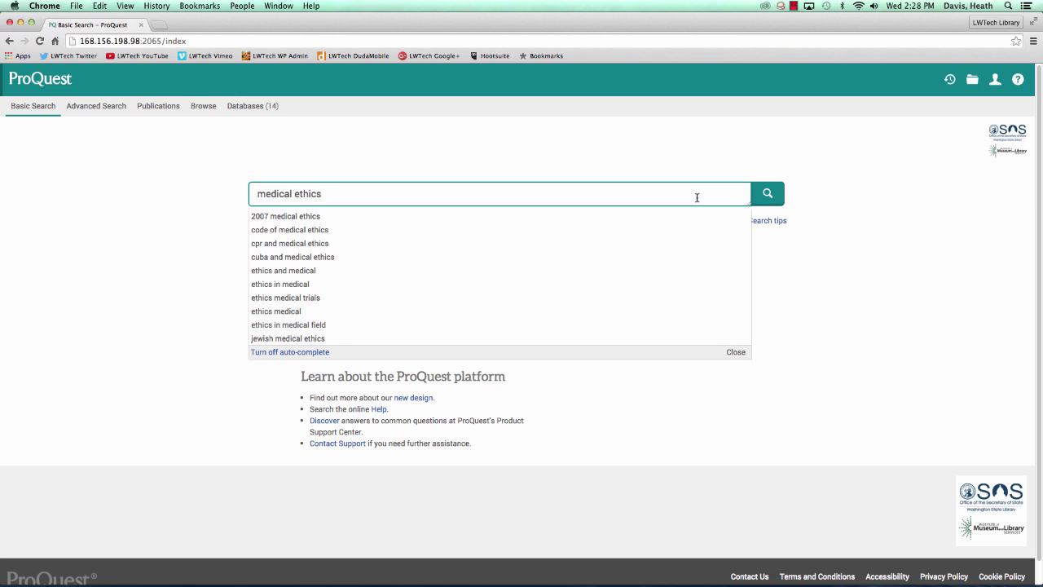
click(695, 159)
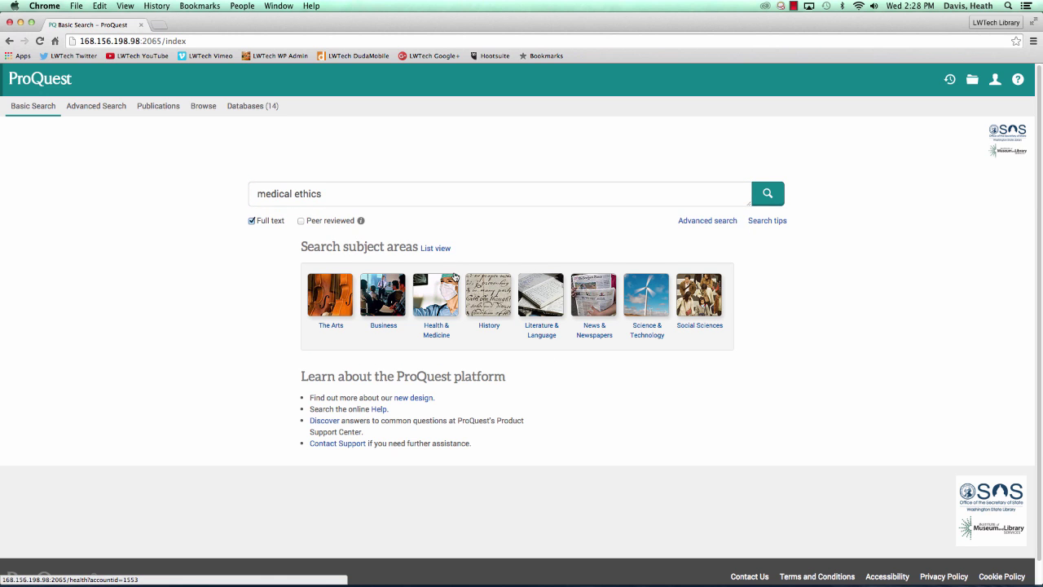
mouse_move(453, 277)
mouse_move(447, 304)
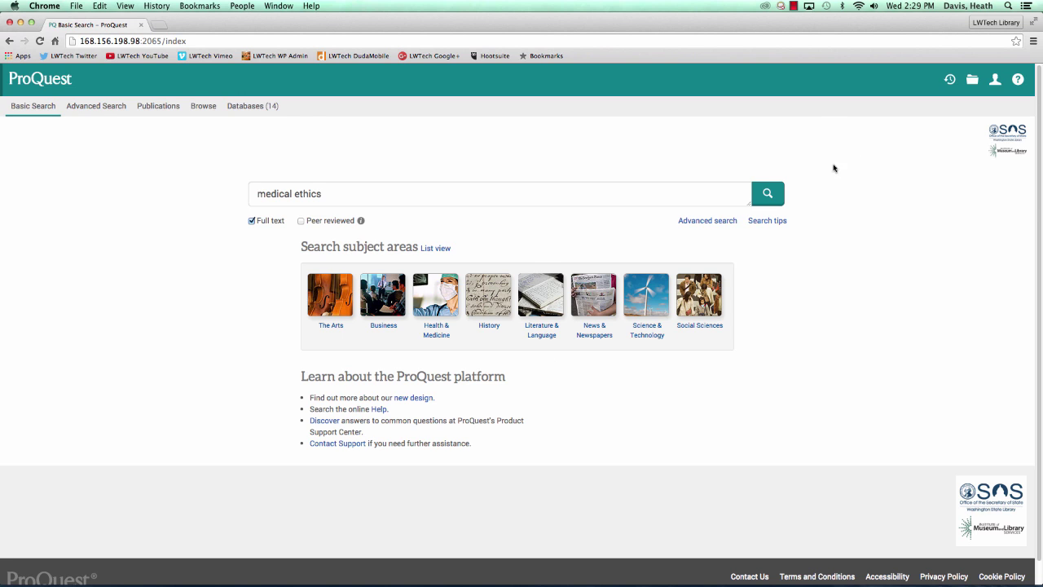
key(Return)
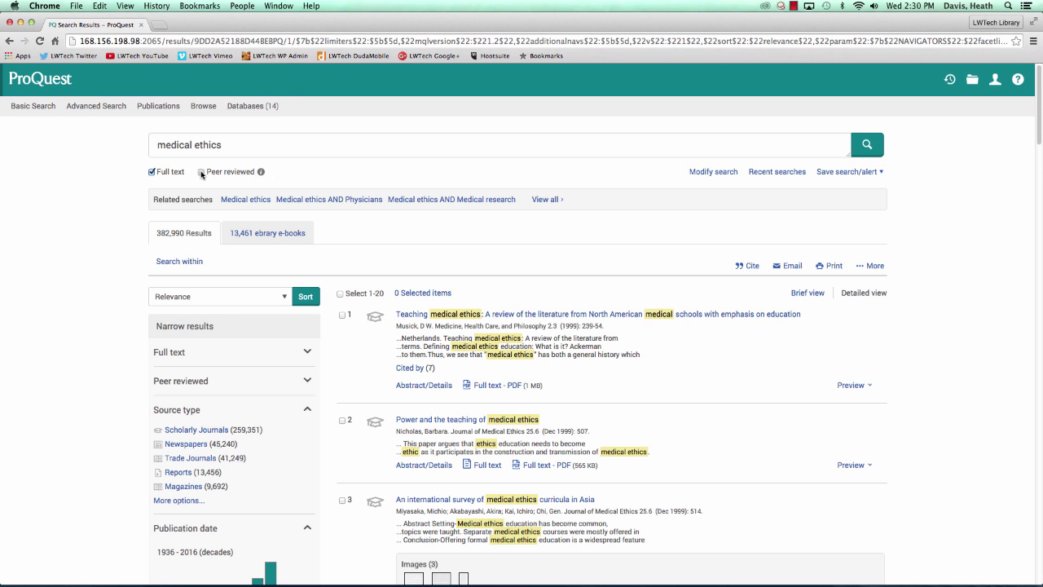
Step: Rerun the search limited to peer-reviewed items, and switch to the related search "Medical ethics AND Physicians"
click(202, 173)
click(868, 154)
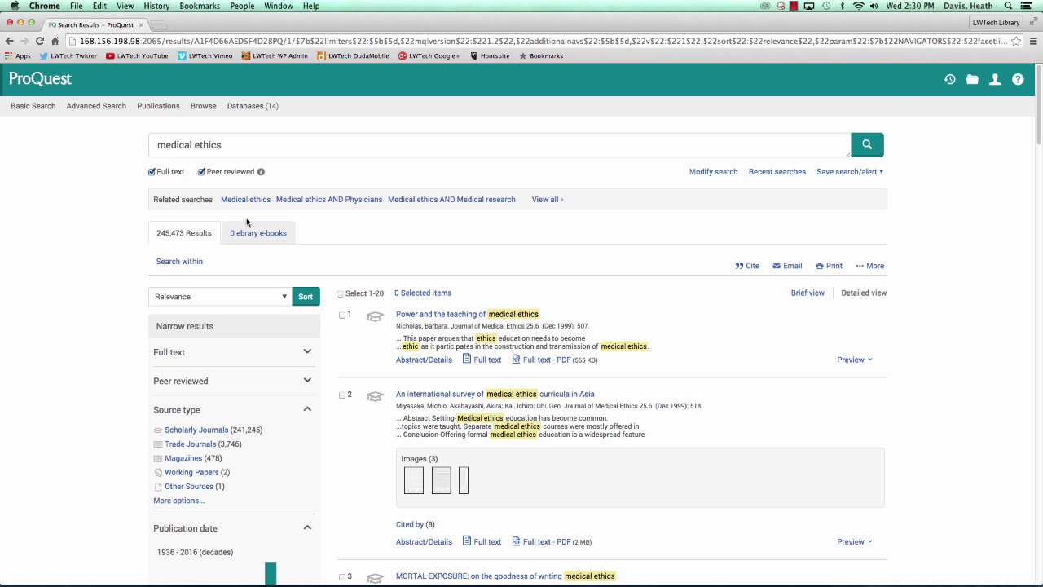
click(306, 199)
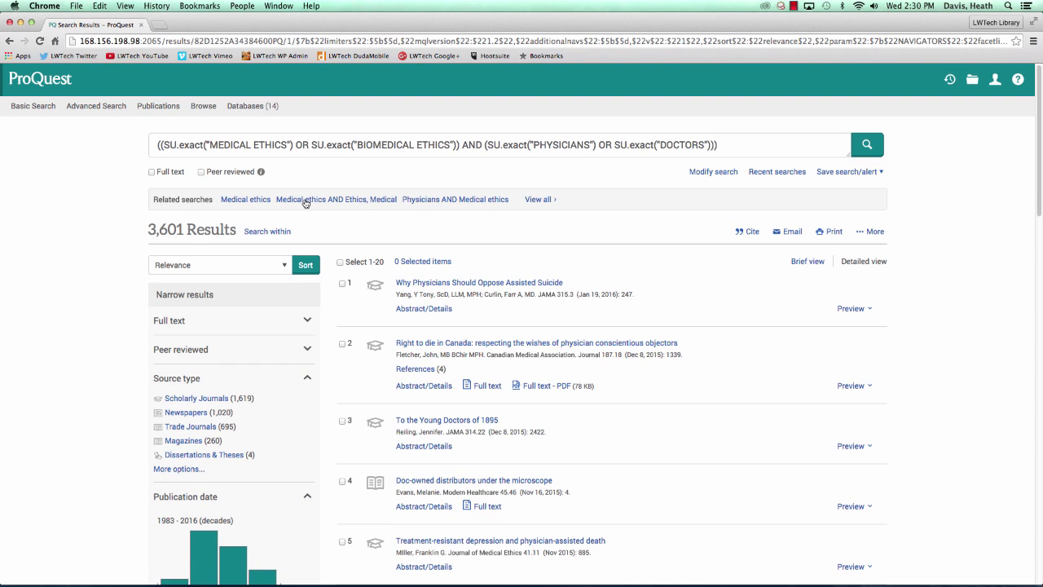
drag(152, 229, 183, 228)
click(113, 234)
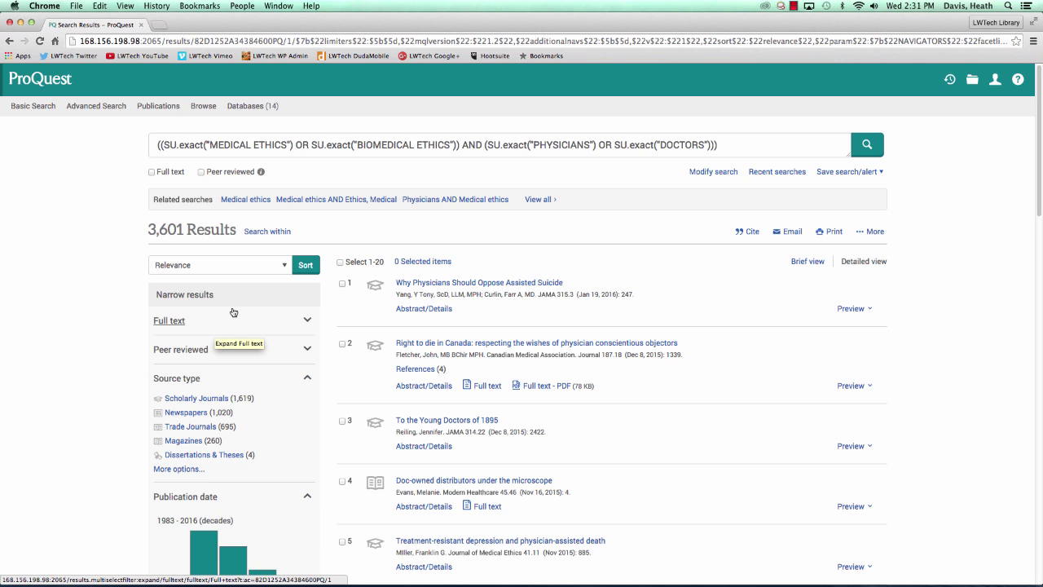
Step: Sort the results by most recent first and limit them to full-text items
click(285, 266)
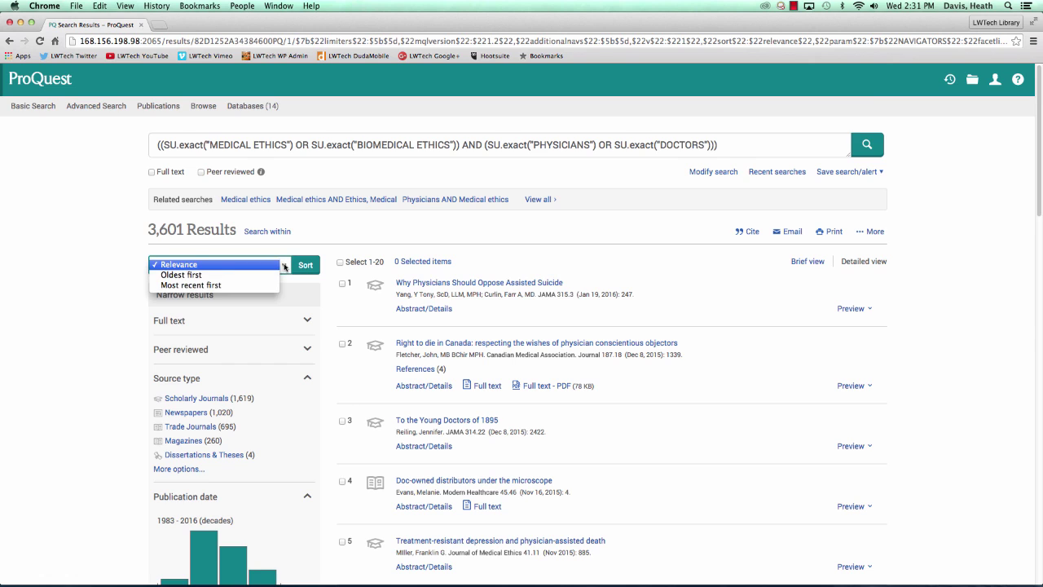
click(248, 285)
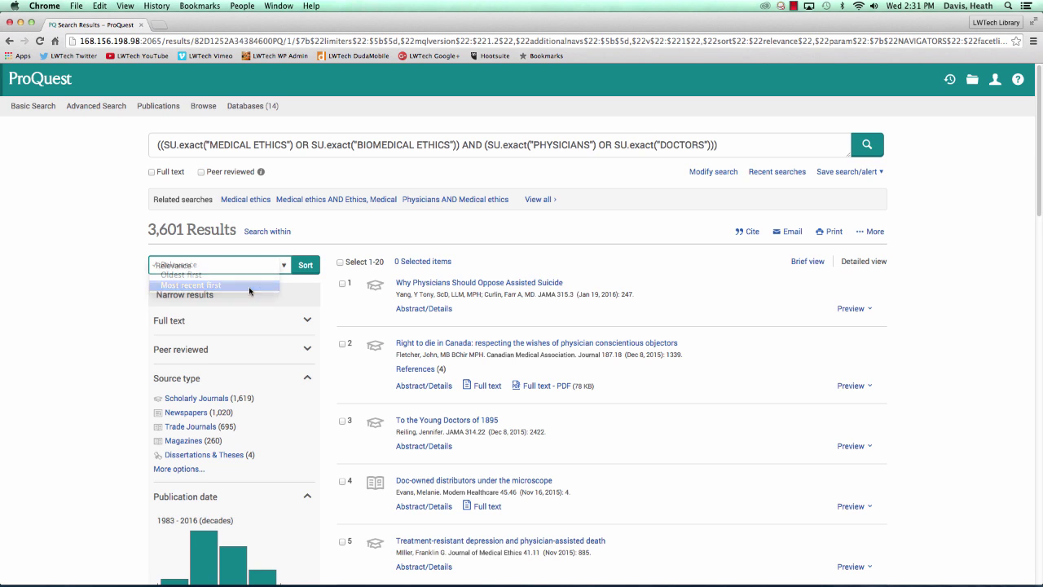
click(306, 266)
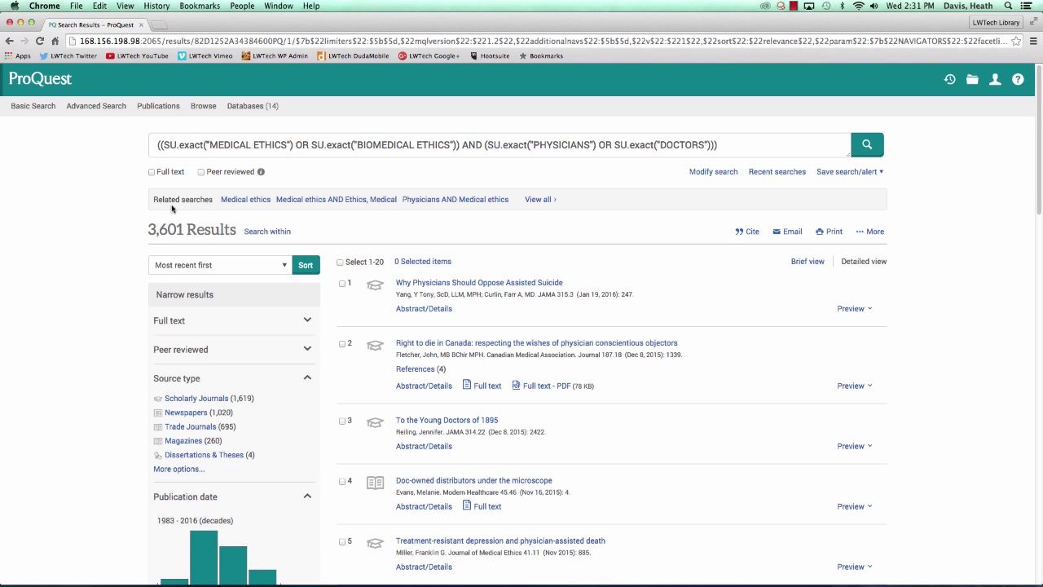
click(151, 171)
click(868, 149)
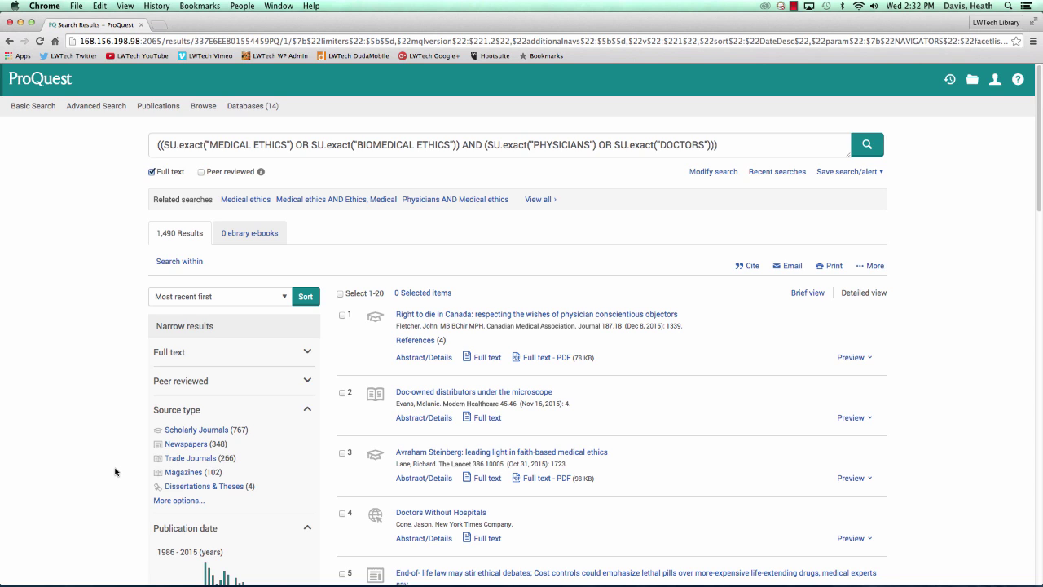
Step: Narrow the results to publication dates from 2010 to 2015
scroll(173, 526, down, 5)
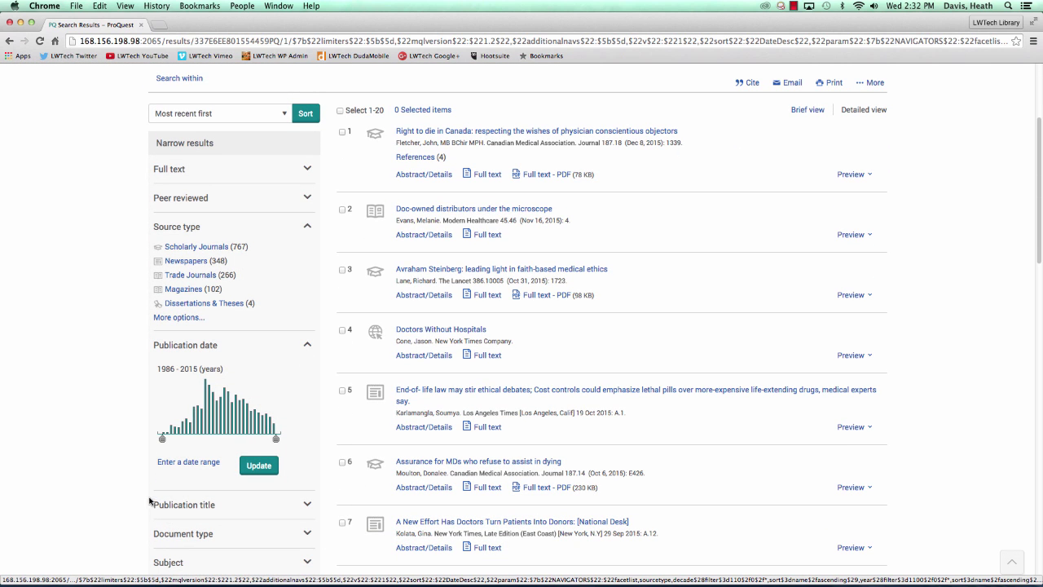
drag(162, 438, 202, 441)
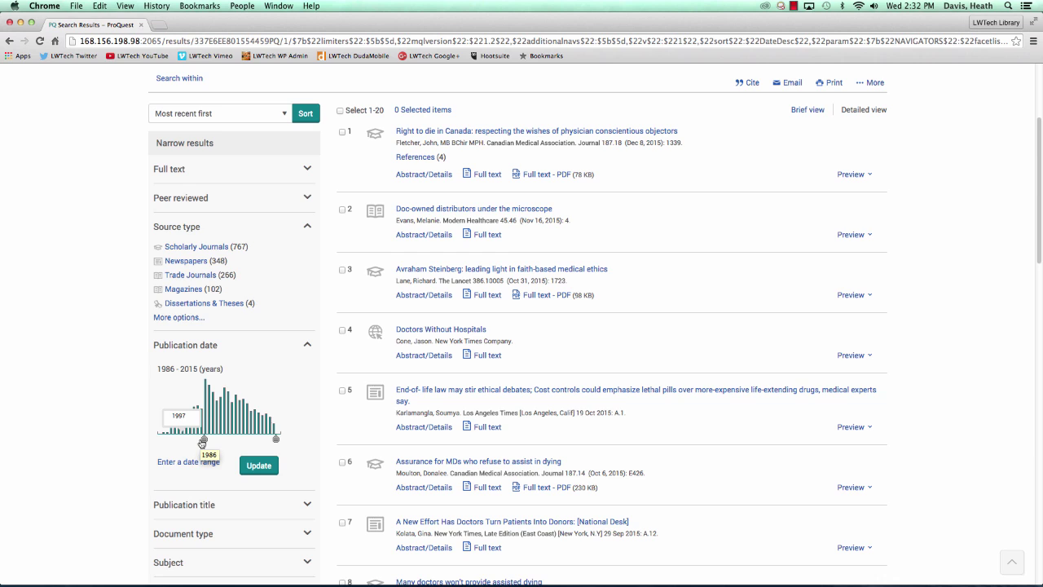
drag(202, 441, 252, 441)
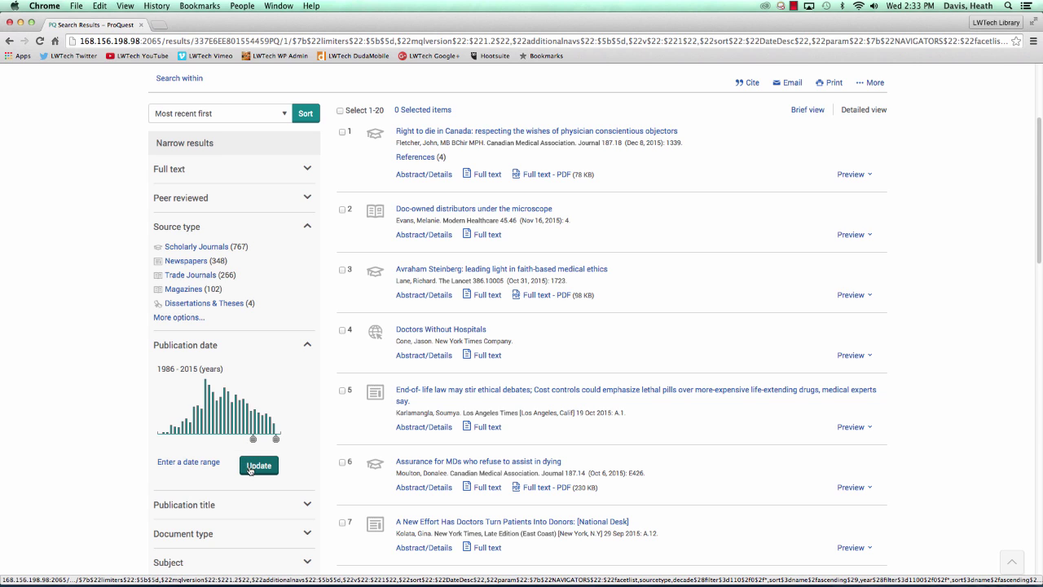
click(249, 470)
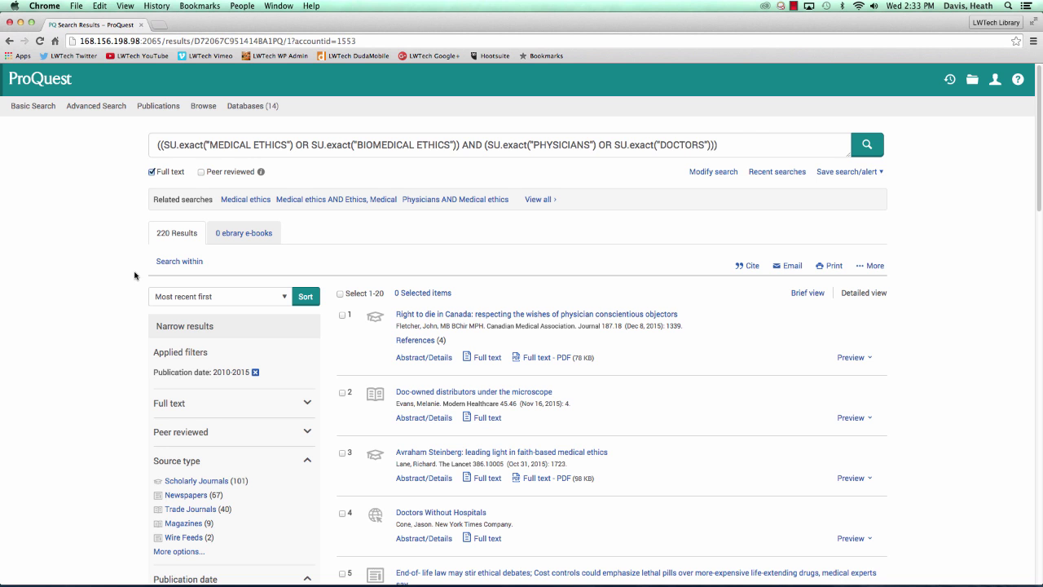
Step: Look through the filtered results and open the first article, "Right to die in Canada: respecting the wishes of physician conscientious objectors"
scroll(113, 318, down, 10)
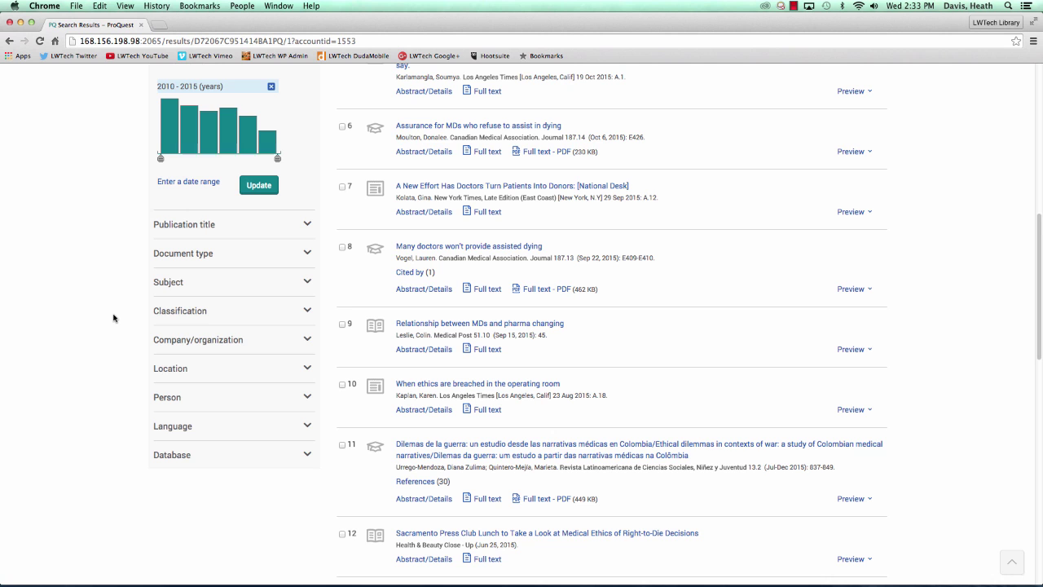
scroll(343, 274, down, 15)
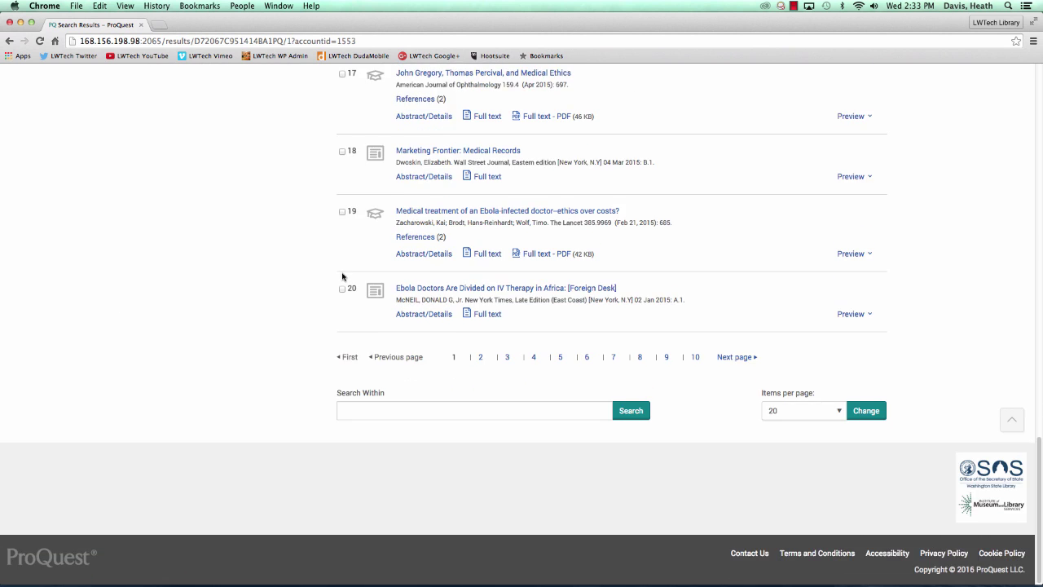
scroll(342, 275, up, 10)
scroll(341, 275, up, 8)
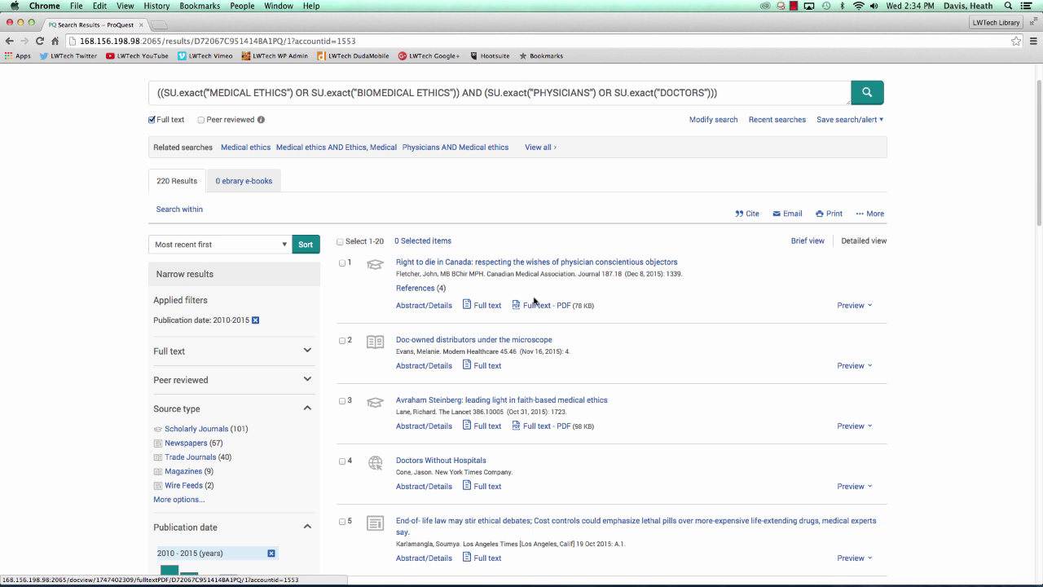
click(492, 262)
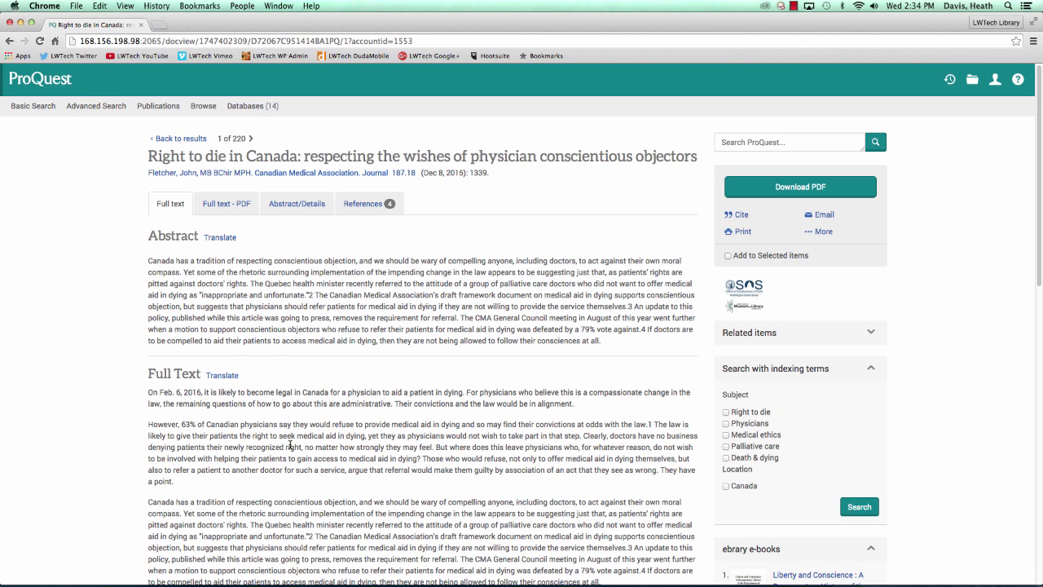
Step: Skim the article's full text, view its PDF version and return to the full-text view
scroll(289, 445, down, 10)
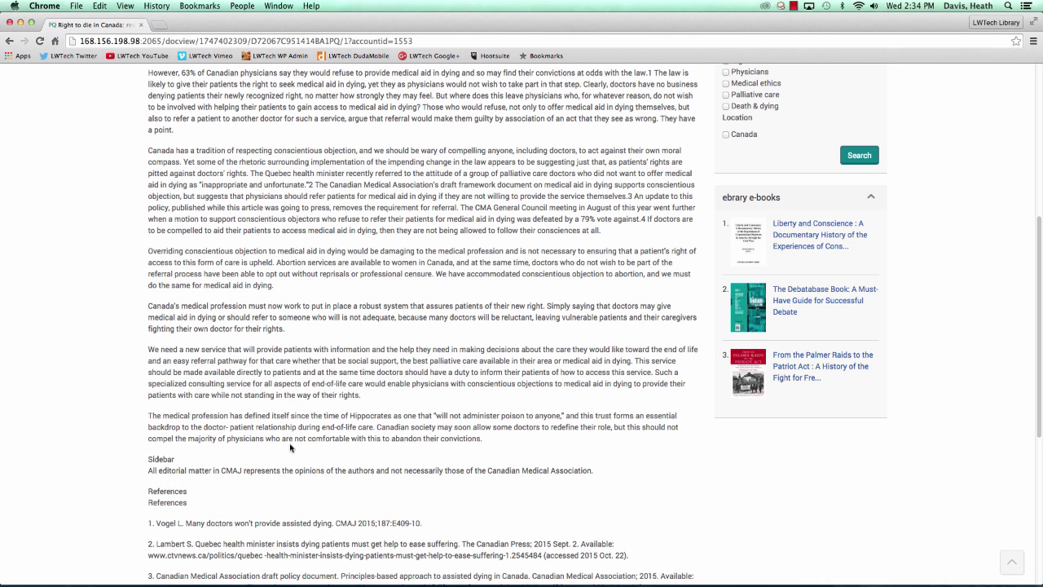
scroll(290, 446, up, 10)
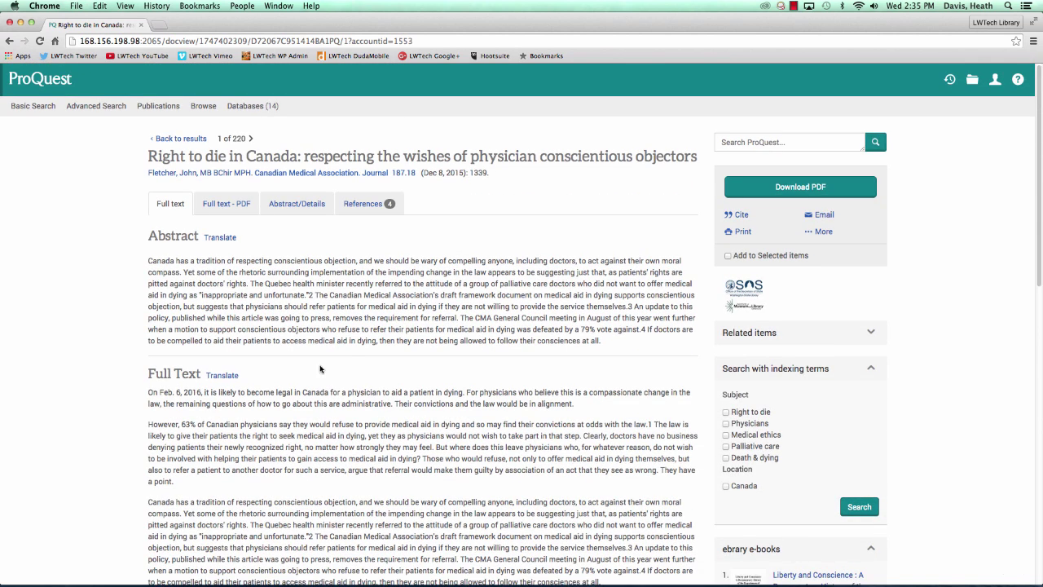
click(234, 205)
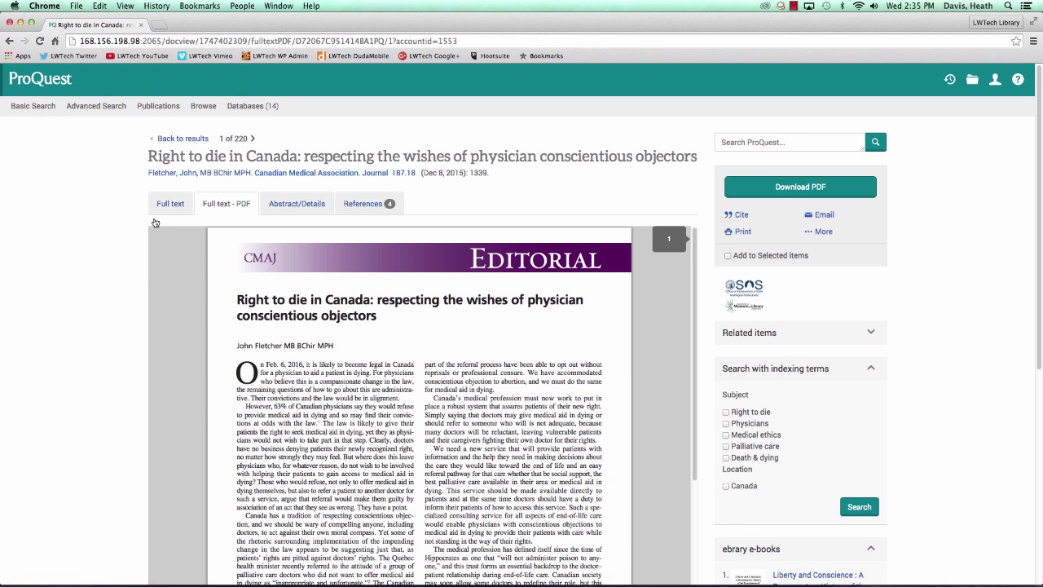
click(174, 205)
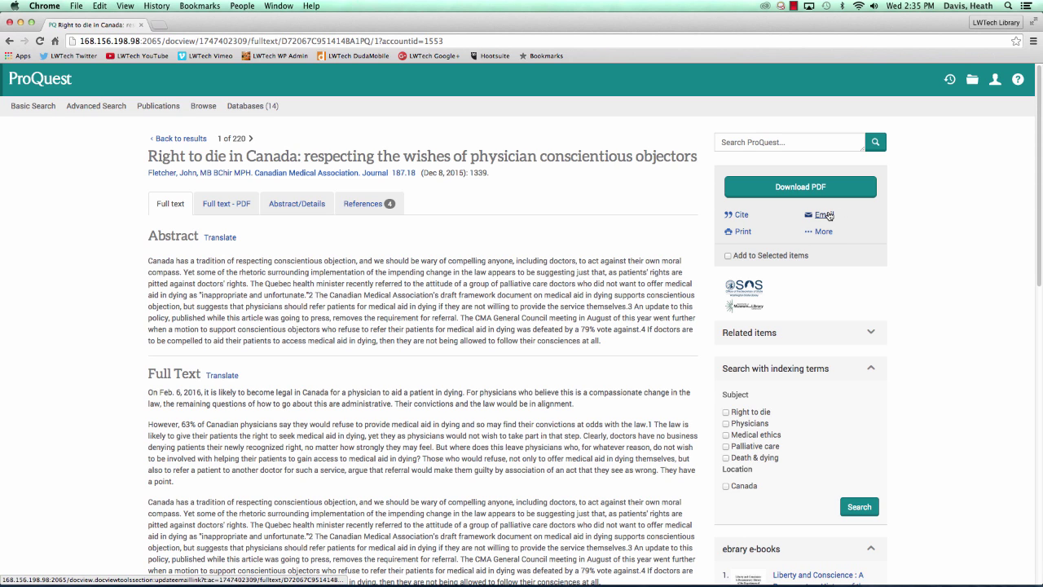
Step: Generate a citation for the article in the APA 6th - American Psychological Association, 6th Edition style
click(741, 216)
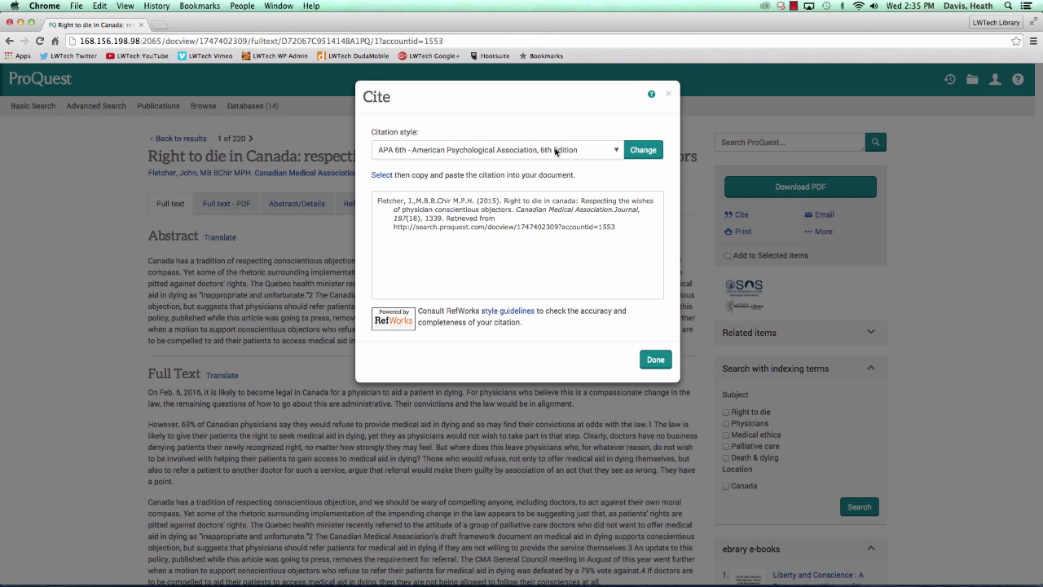
click(556, 151)
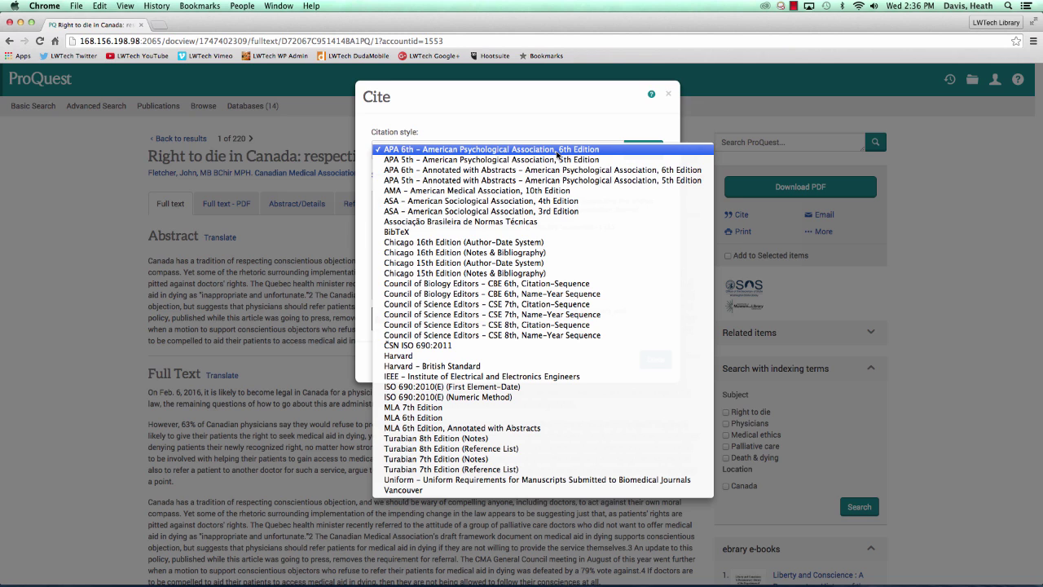
click(557, 151)
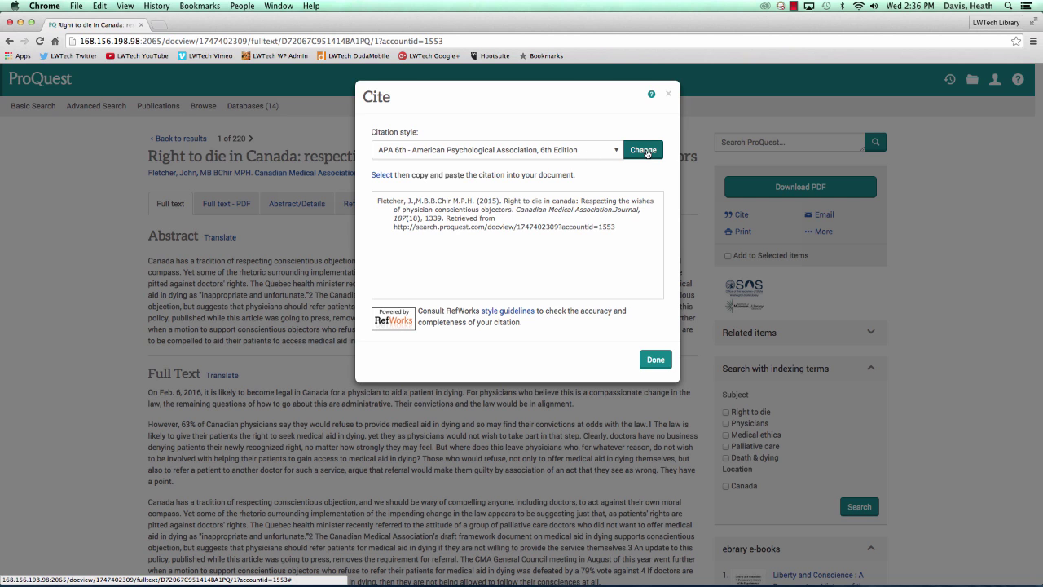
click(642, 150)
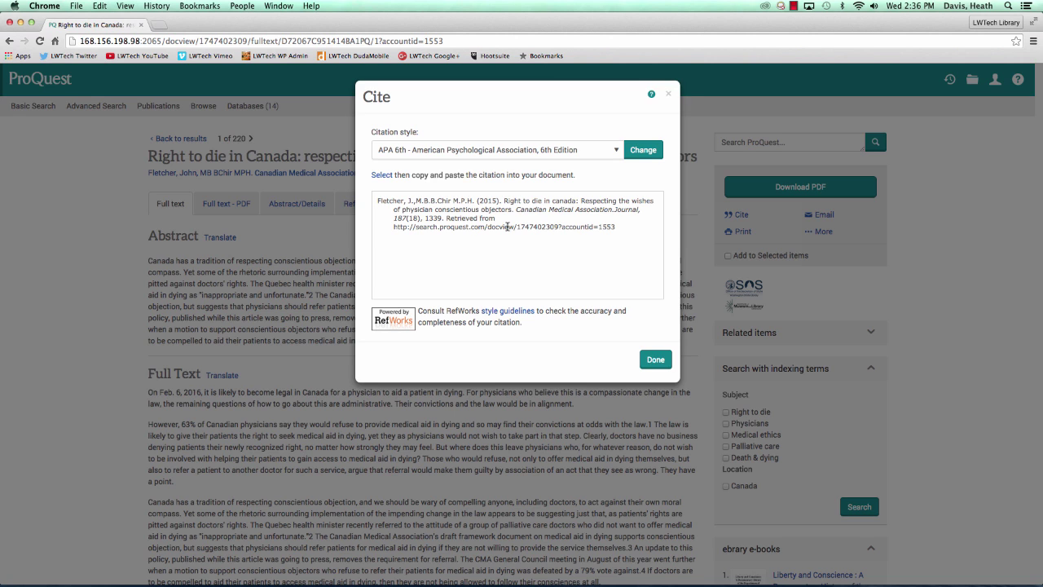
Step: Copy the entire generated APA citation to the clipboard
drag(618, 228, 396, 192)
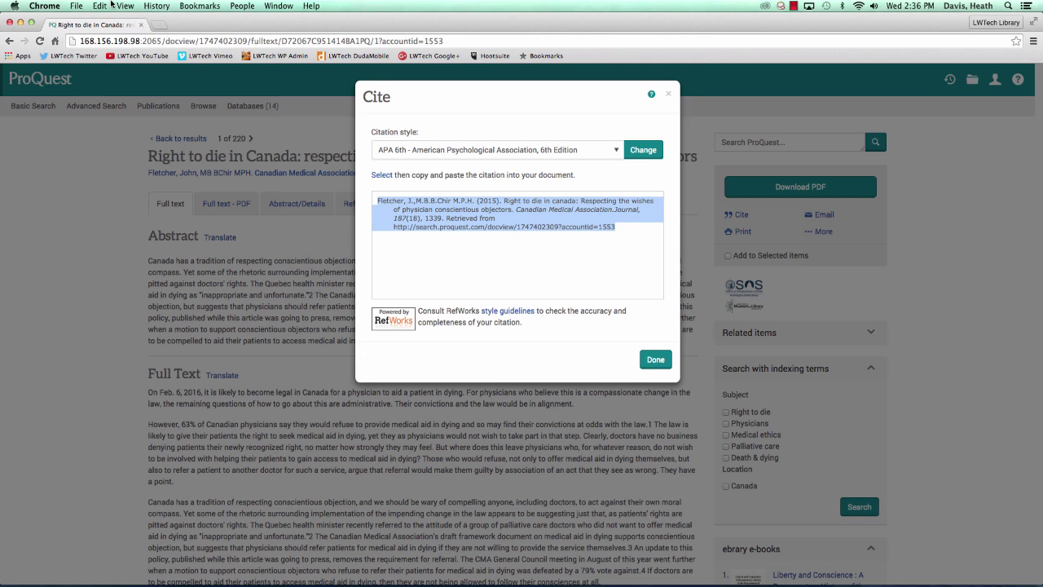
click(101, 6)
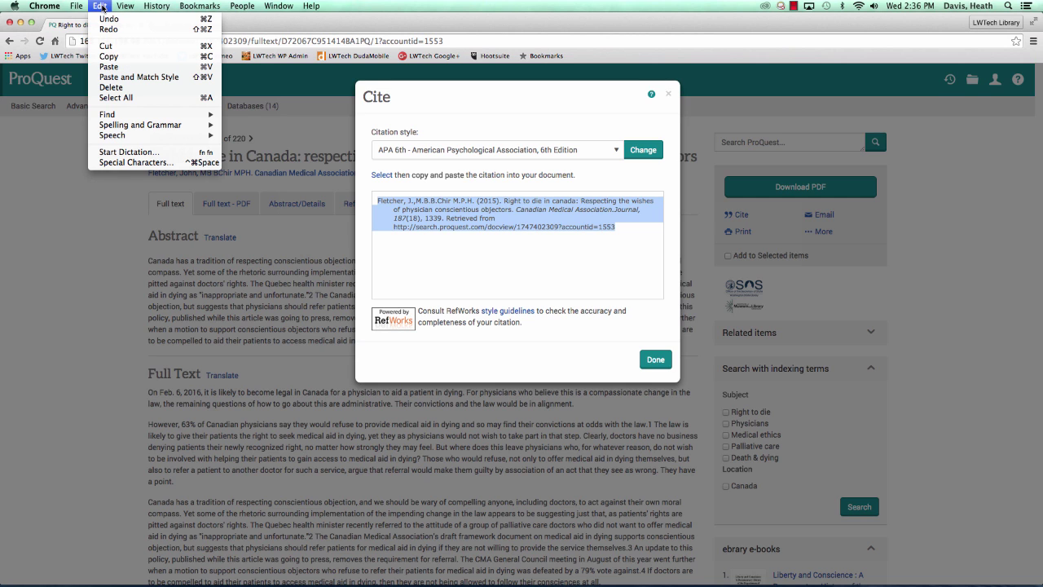
click(109, 56)
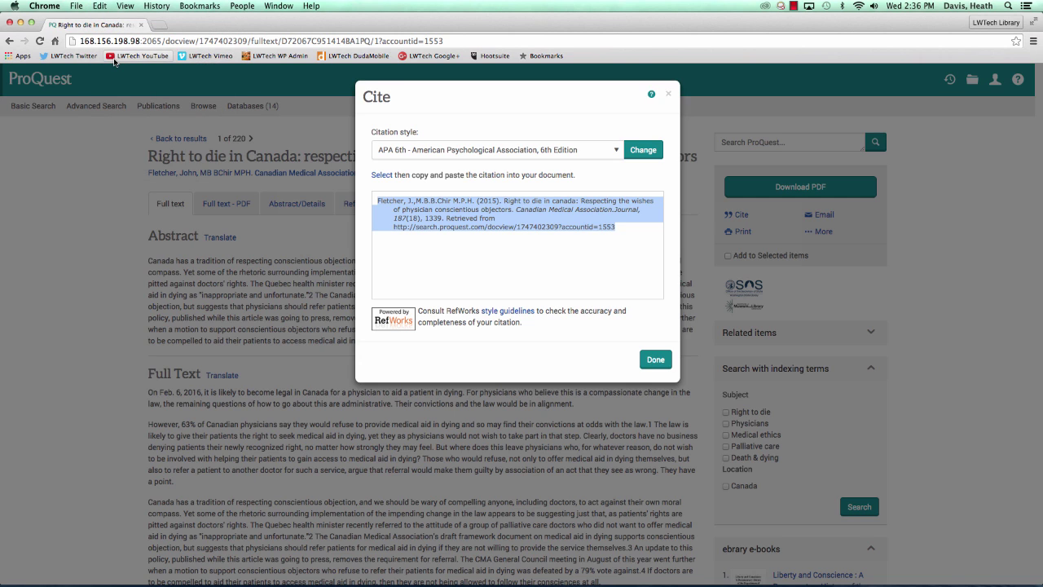